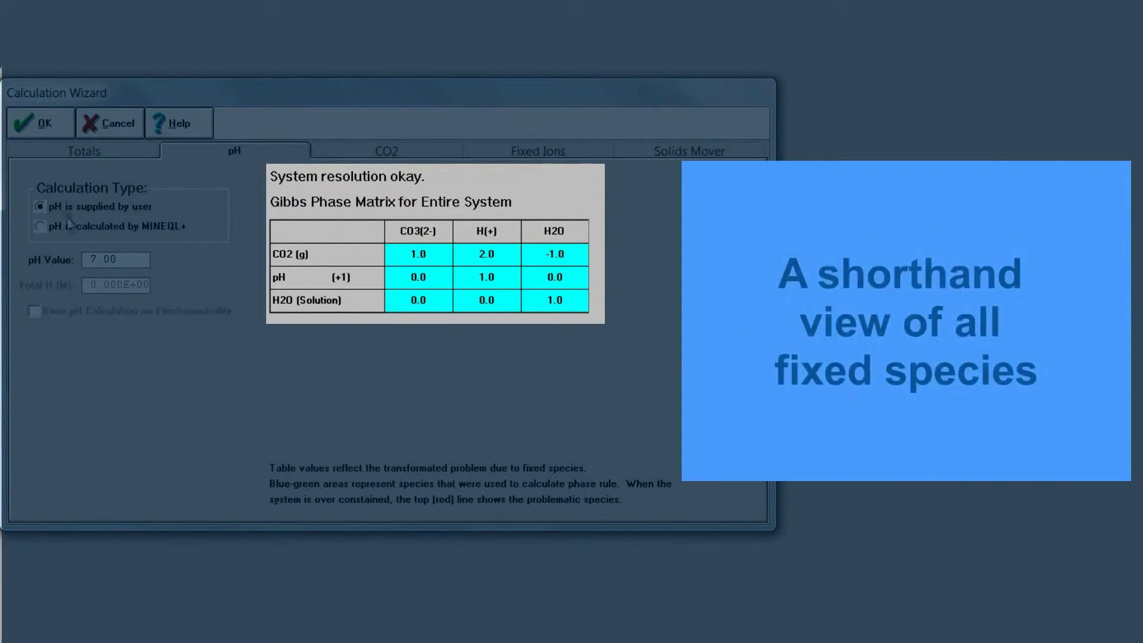
Try pH calculated by MINEQL+ and CO2 closed to the atmosphere, restoring user-supplied pH and the open atmosphere after each.
left_click(55, 231)
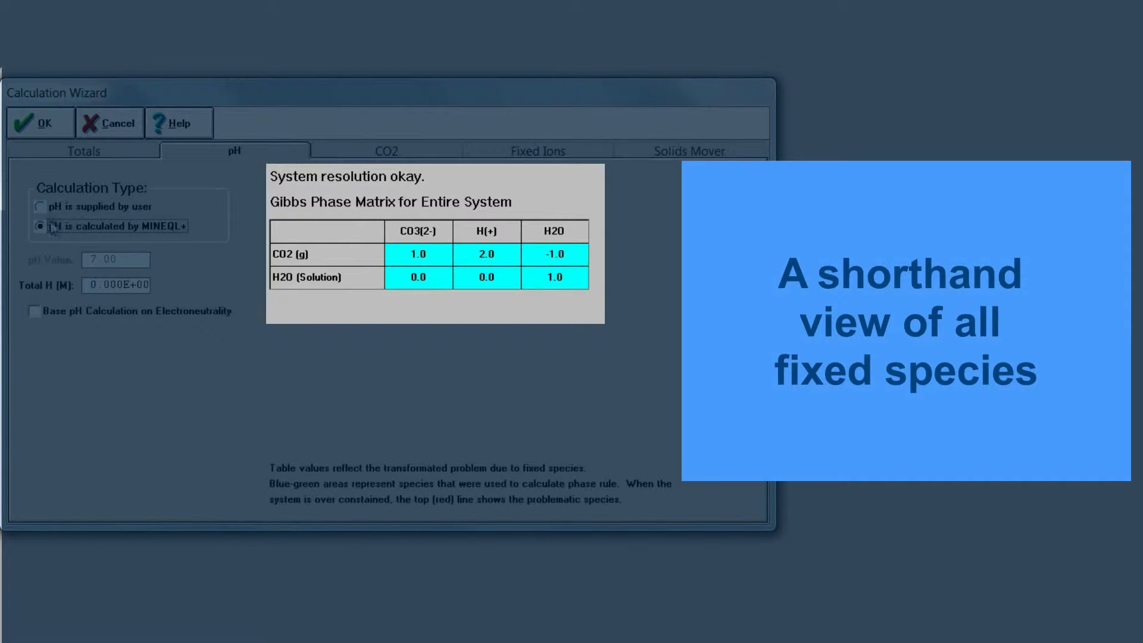
left_click(45, 209)
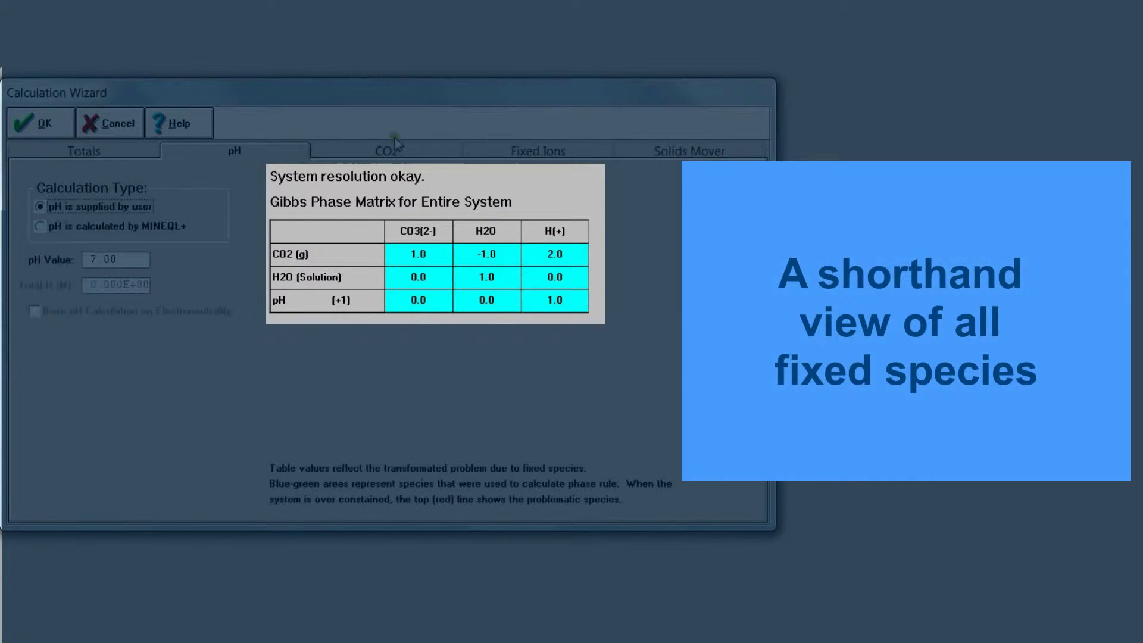
left_click(386, 150)
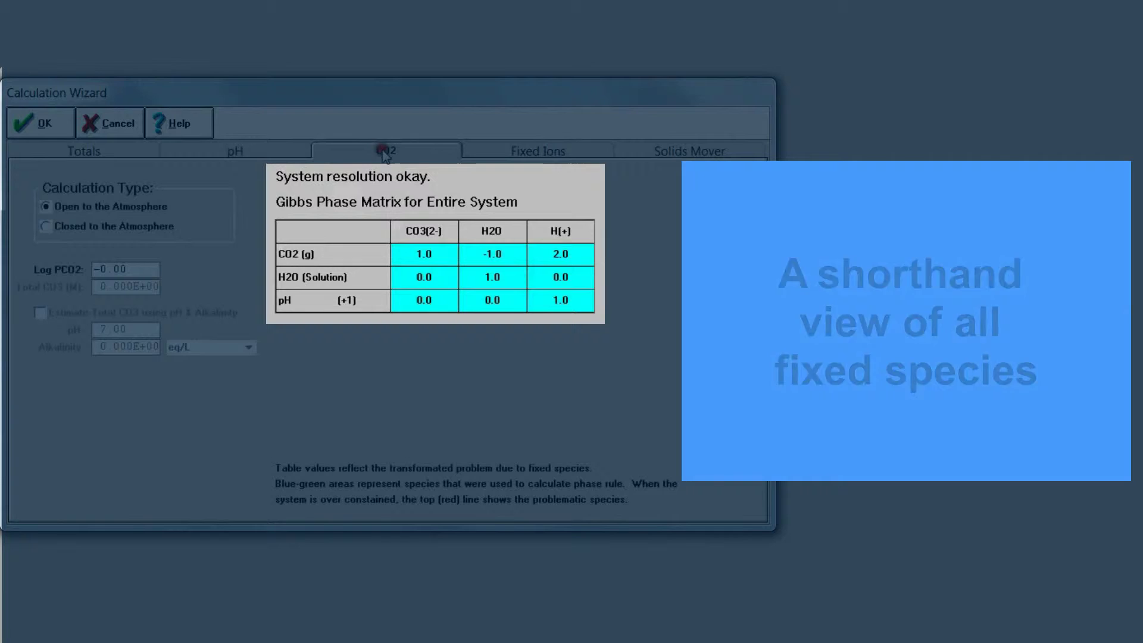
left_click(58, 229)
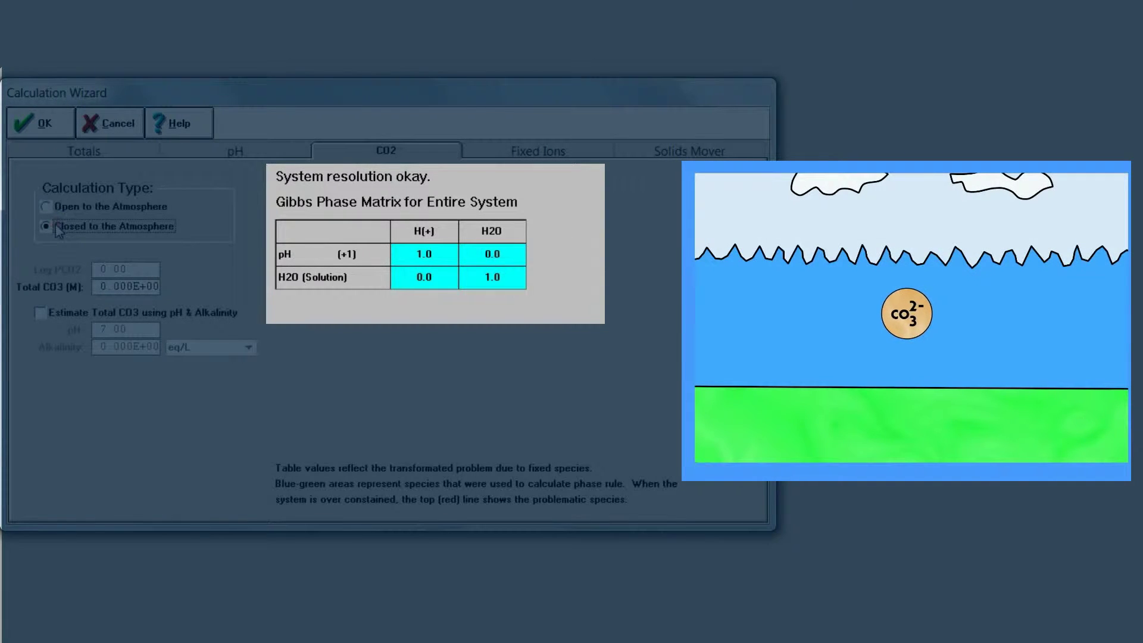
left_click(63, 208)
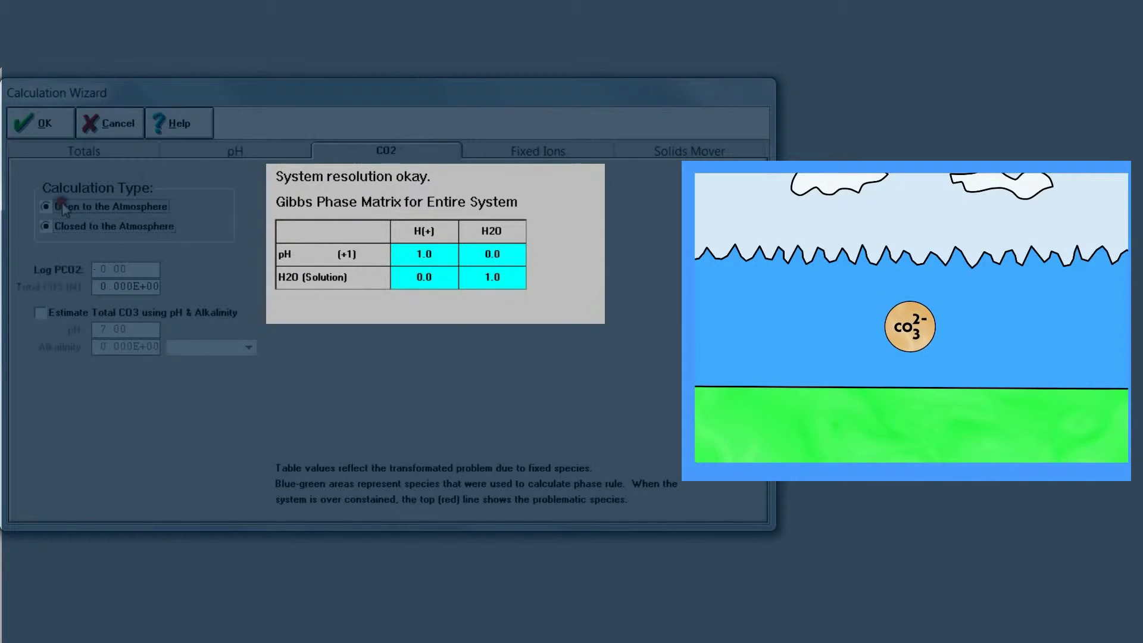
Move CALCITE from the dissolved solids to the fixed solids.
left_click(713, 152)
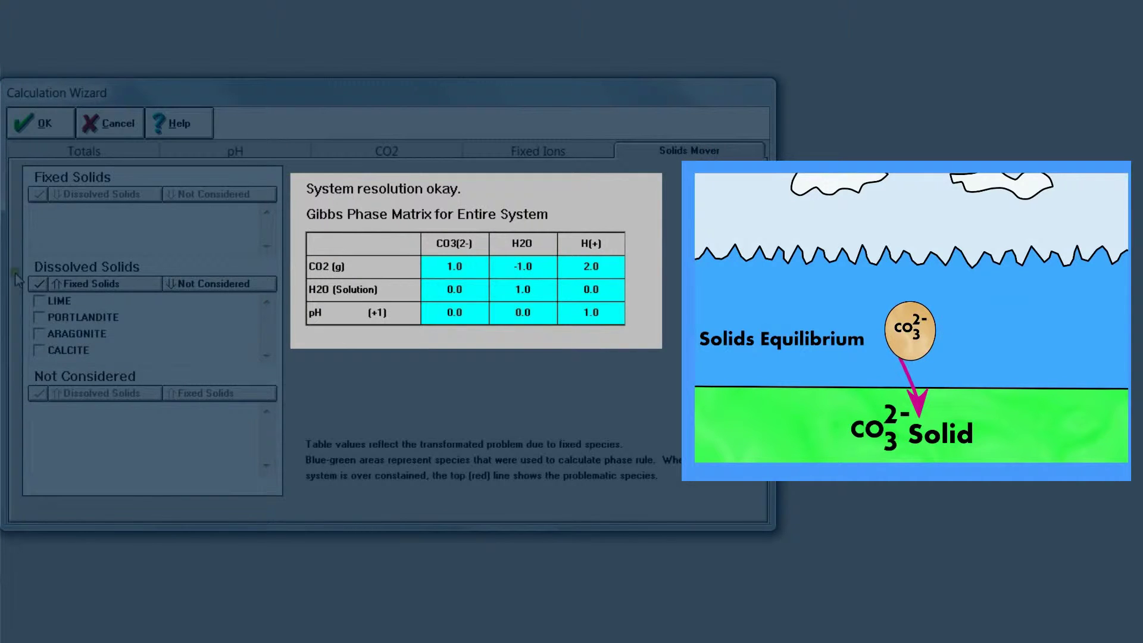
left_click(40, 350)
left_click(66, 283)
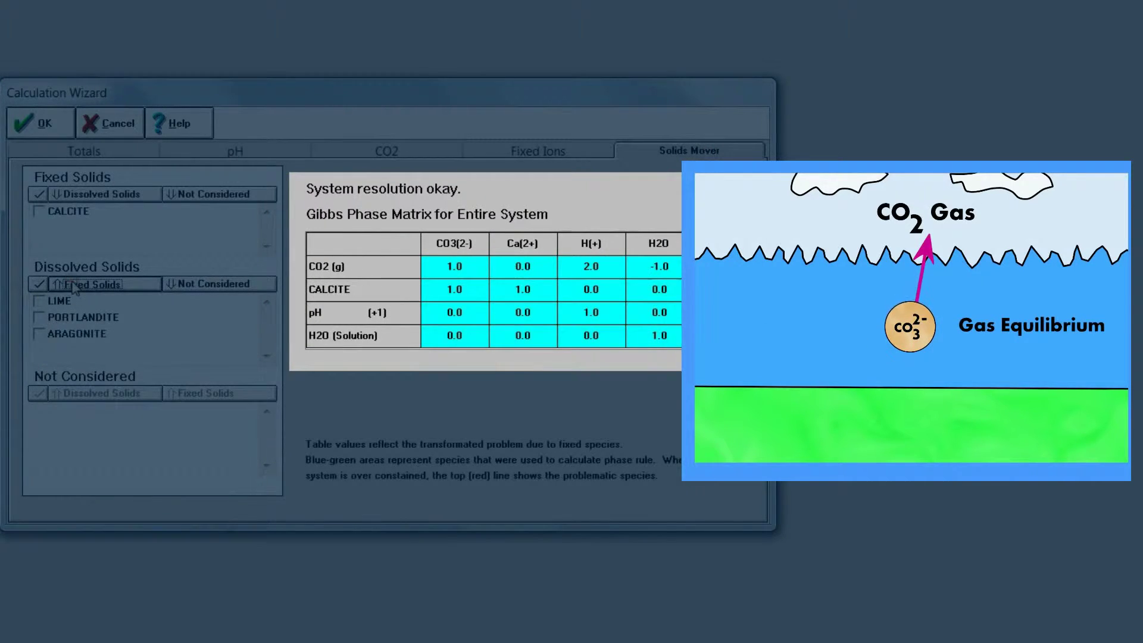
Try LIME as an additional fixed solid, and return it to the dissolved solids.
left_click(39, 301)
left_click(86, 285)
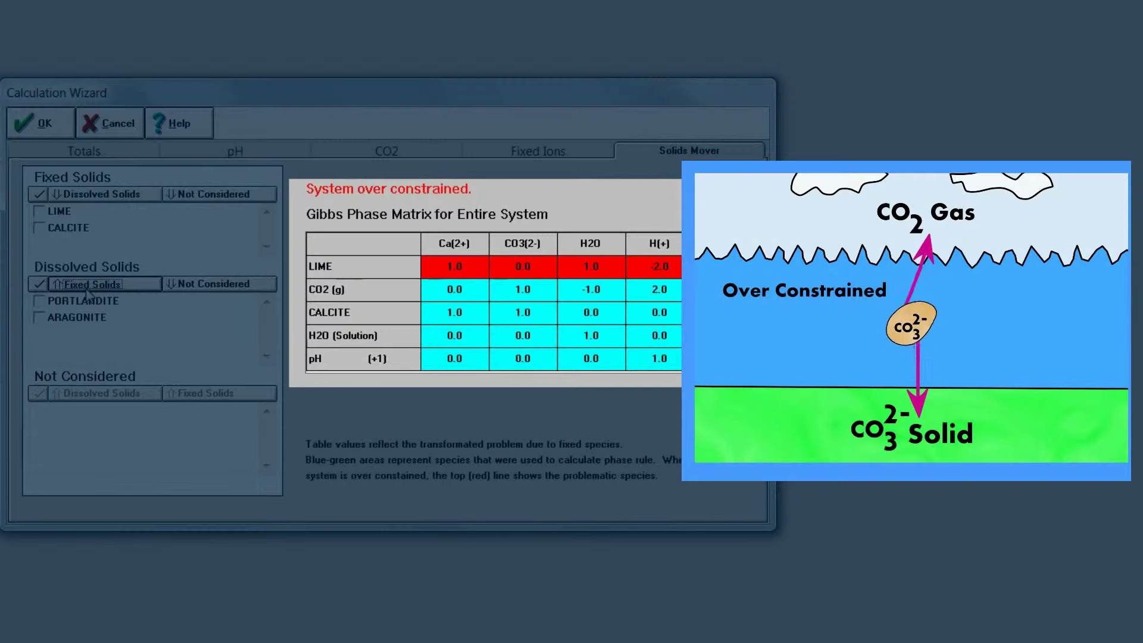
left_click(40, 211)
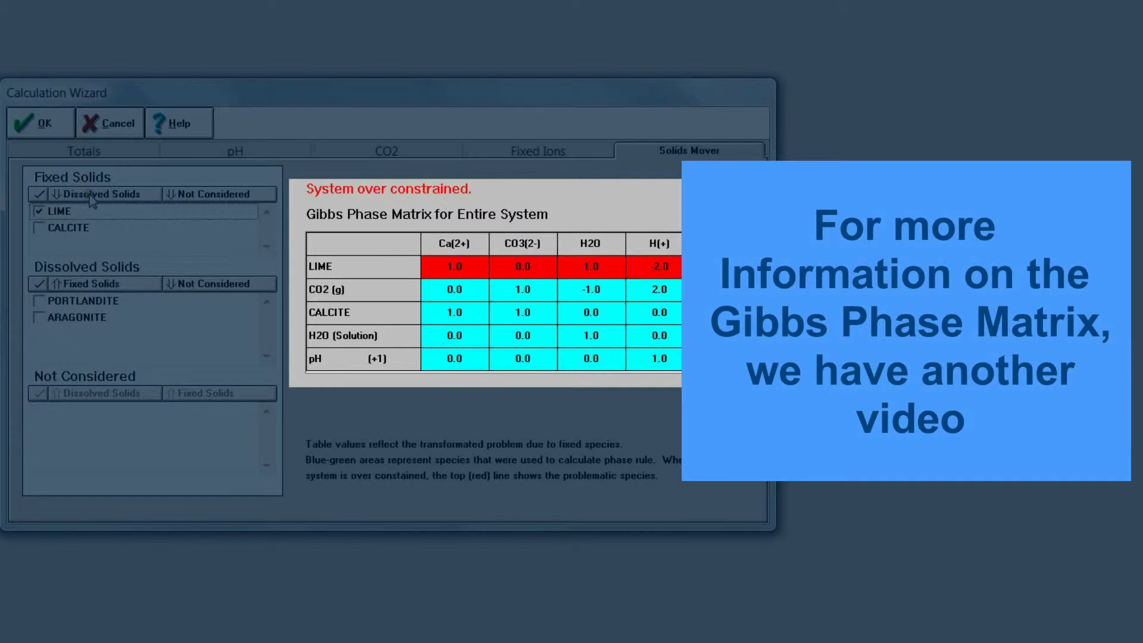
left_click(92, 195)
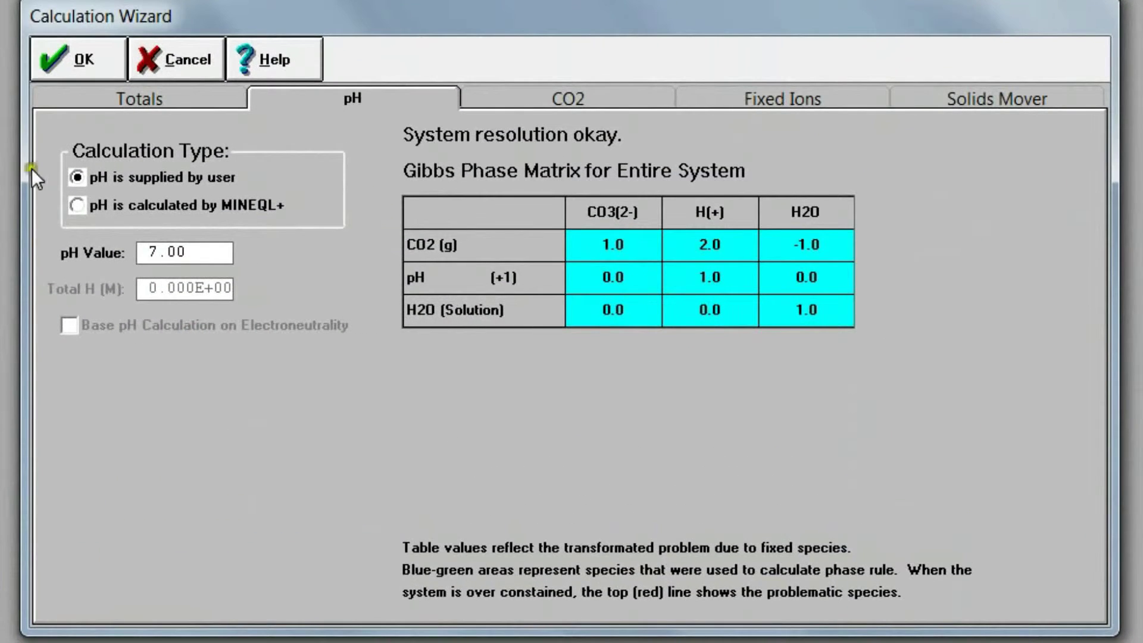
Have the pH calculated by MINEQL+ with a Total H concentration of 1e-4 M.
left_click(79, 203)
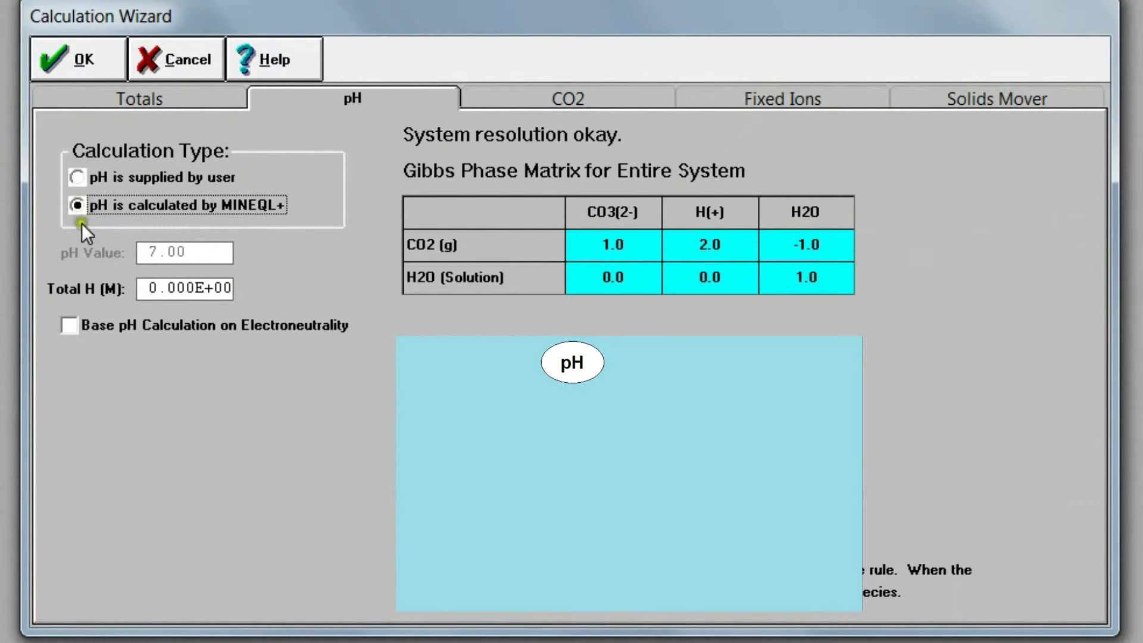
left_click(150, 290)
left_click(150, 290)
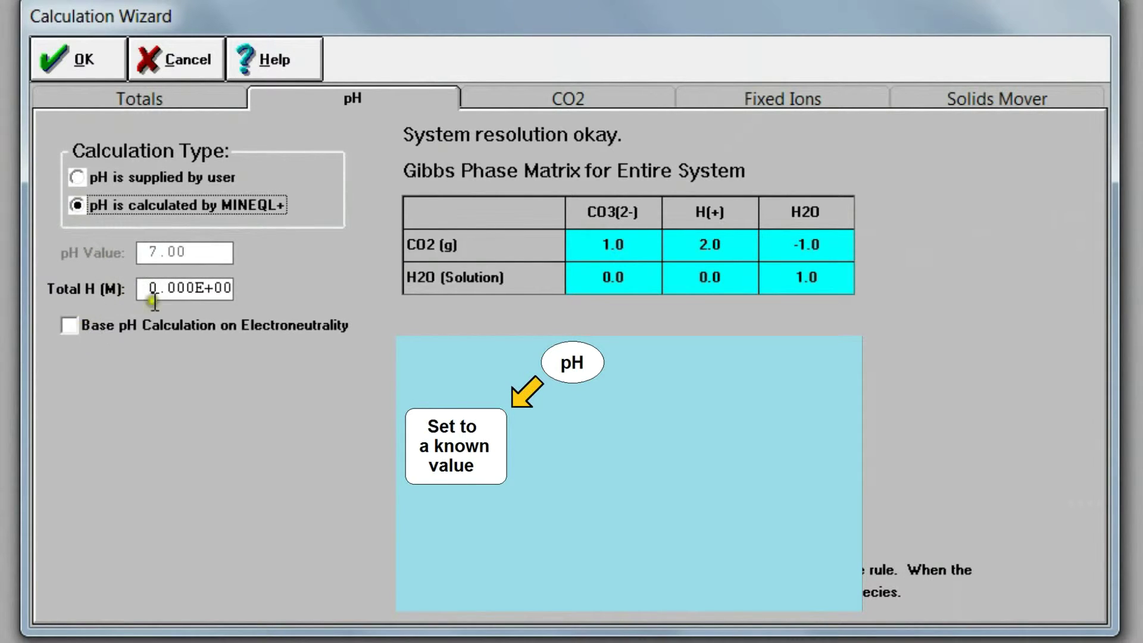
left_click_drag(149, 289, 300, 298)
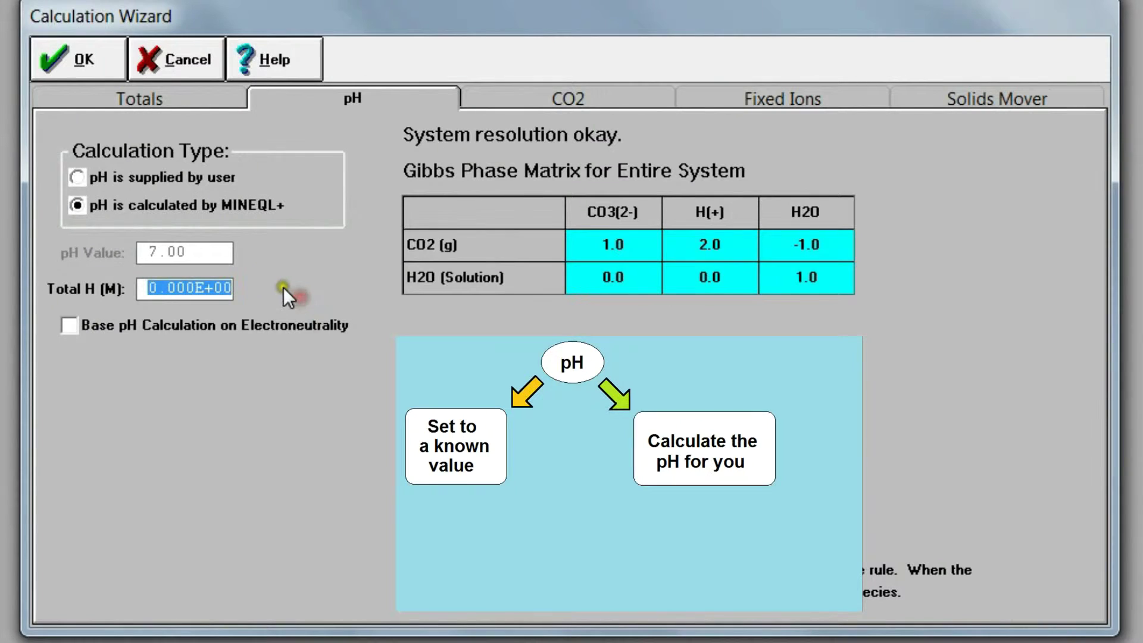
type("1e-4")
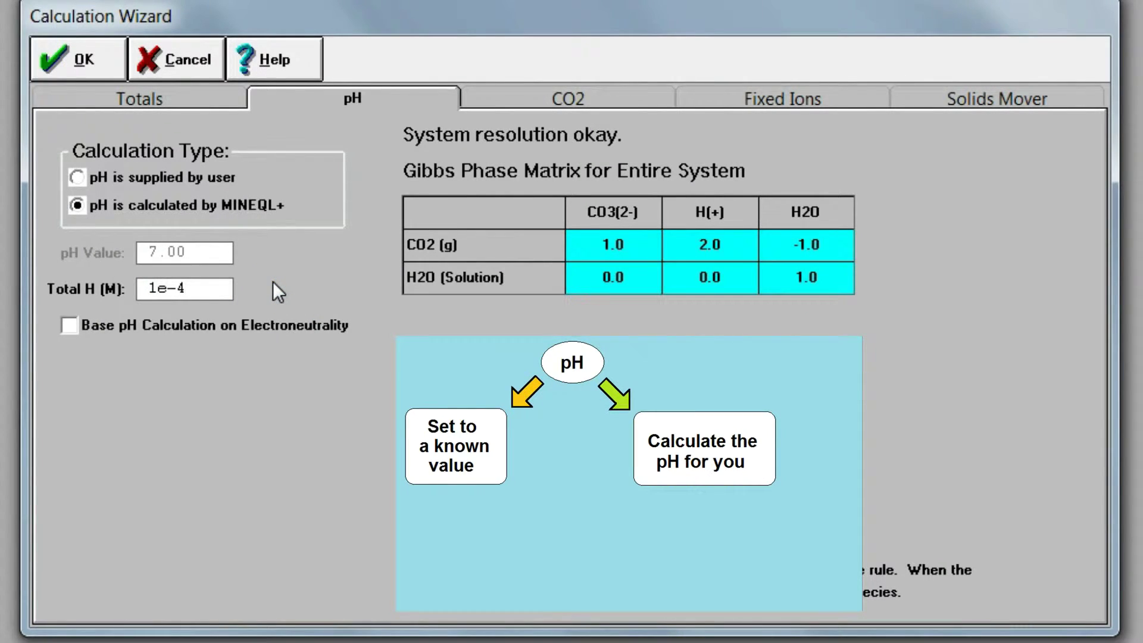
Try basing the pH calculation on electroneutrality, turn it off again, and return to pH supplied by user.
left_click(76, 323)
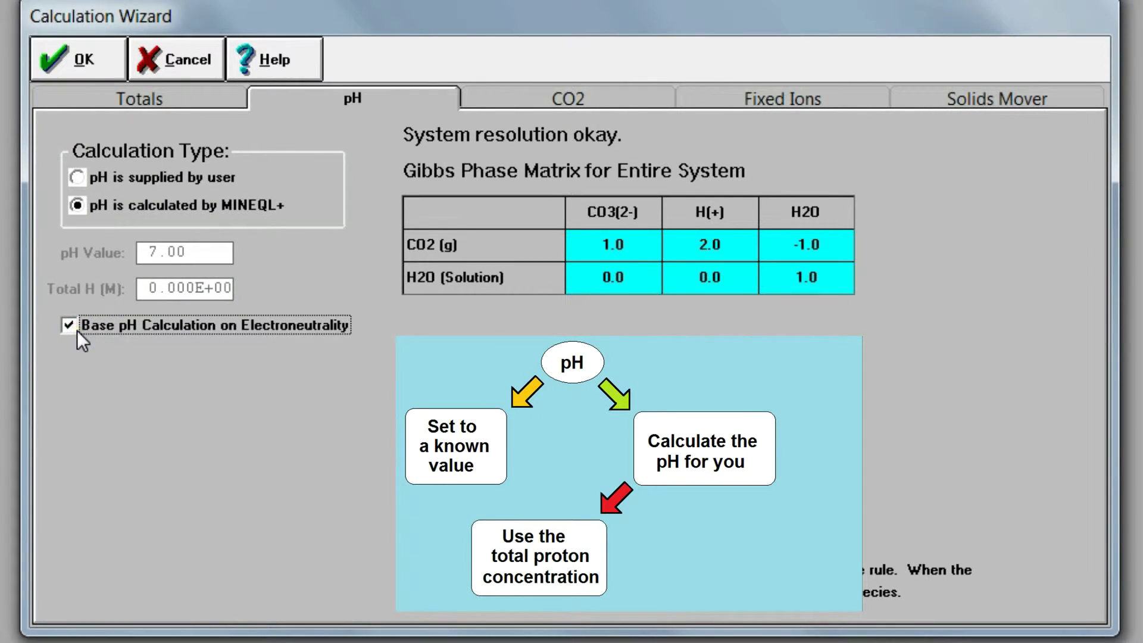
left_click(77, 326)
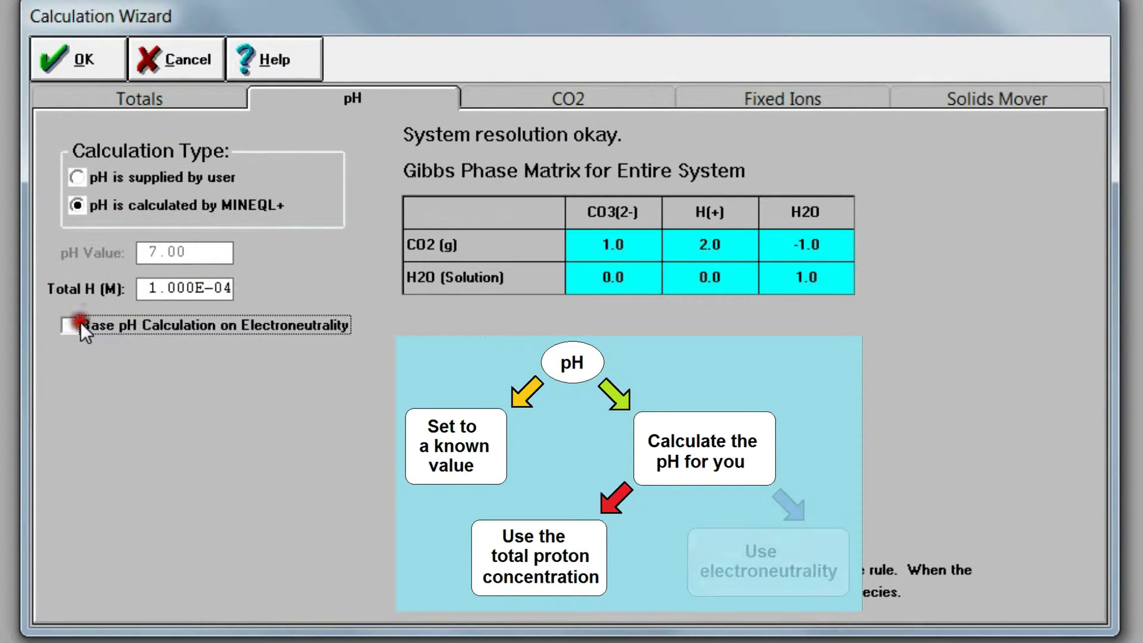
left_click(97, 177)
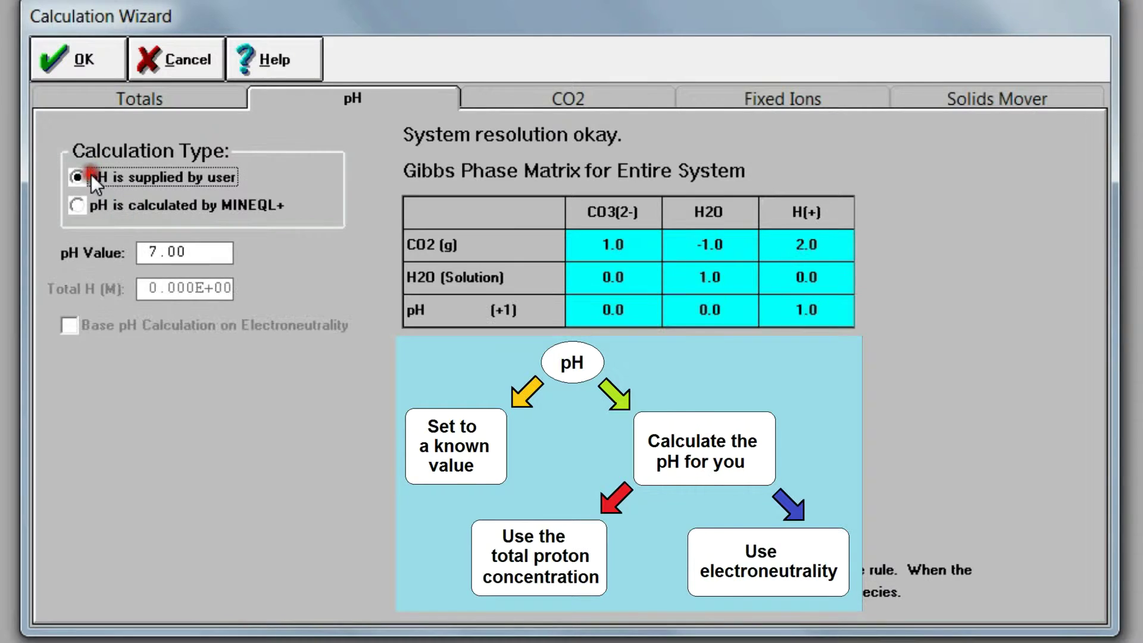
Compare the open and closed CO2 options, choose closed to the atmosphere, and estimate Total CO3 using pH and alkalinity.
left_click(519, 102)
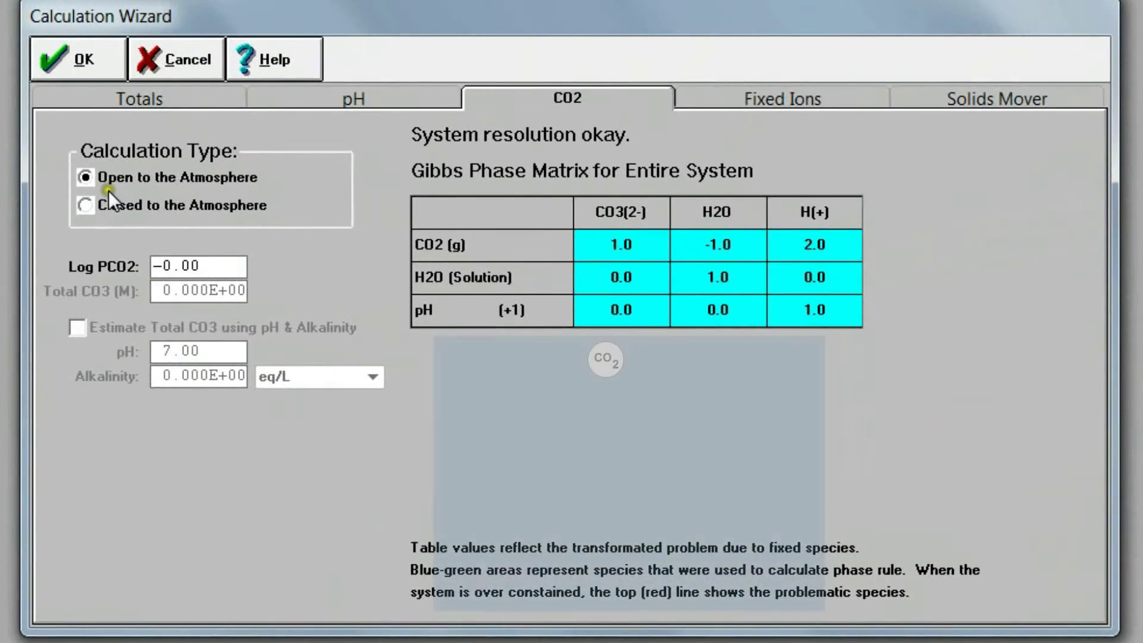
left_click(96, 202)
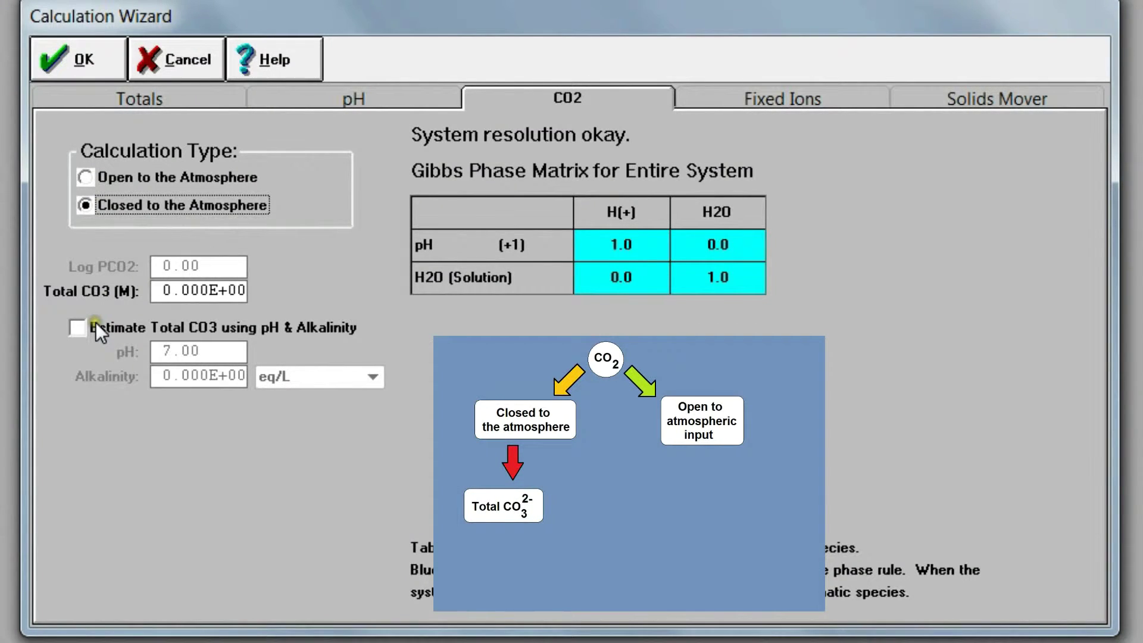
left_click(108, 188)
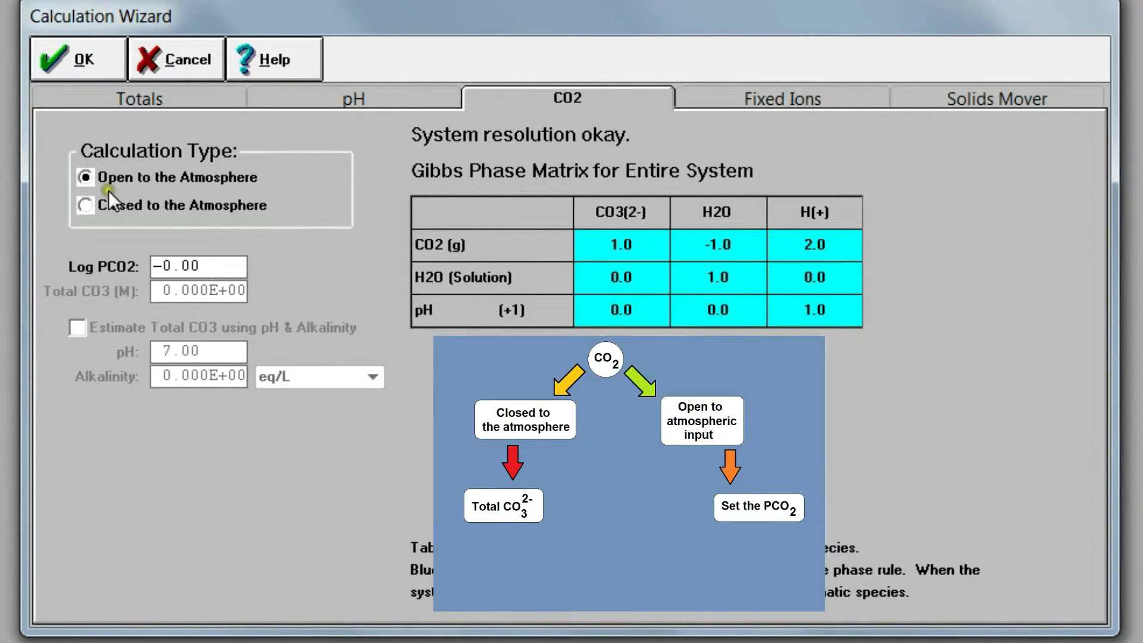
left_click(108, 204)
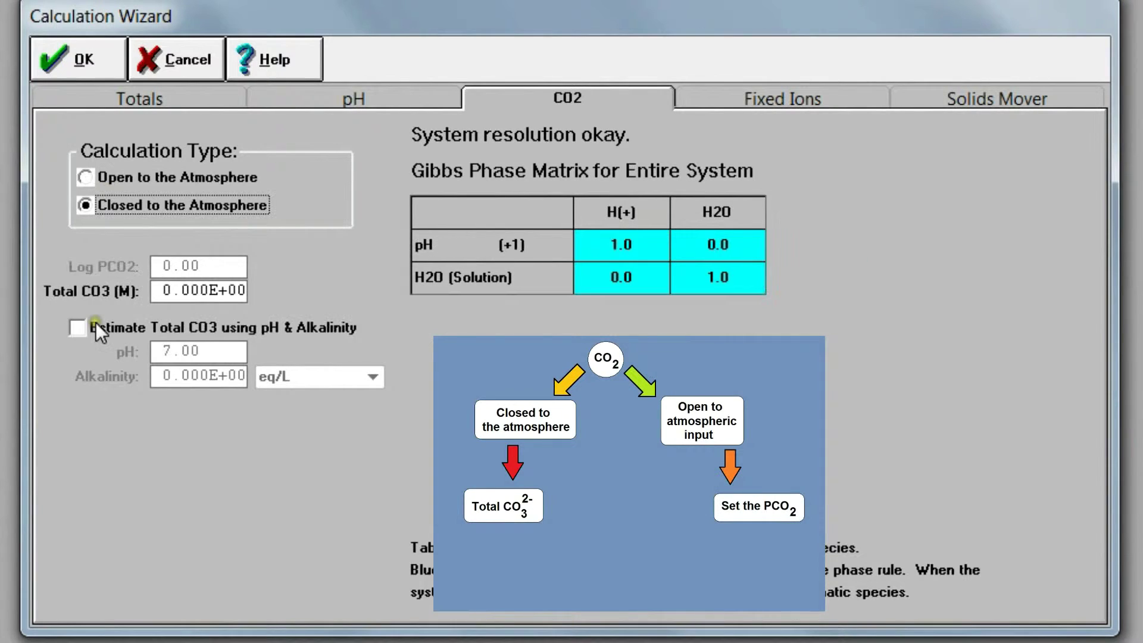
left_click(95, 326)
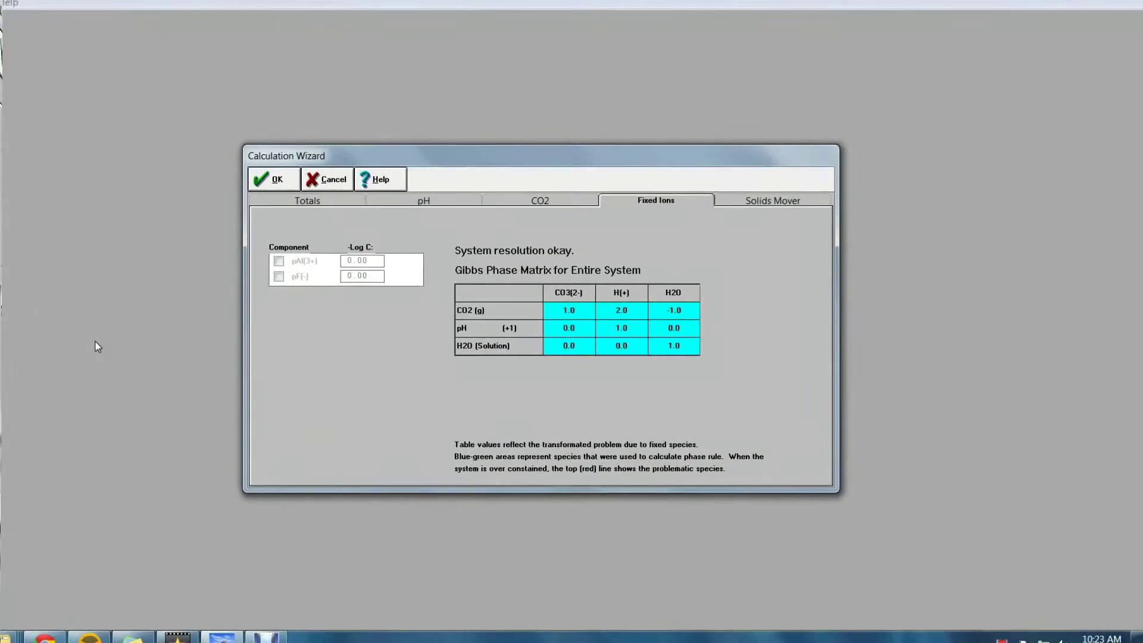
Fix the fluoride ion activity by enabling pF(-) with a -Log C value of 4.4.
left_click(50, 249)
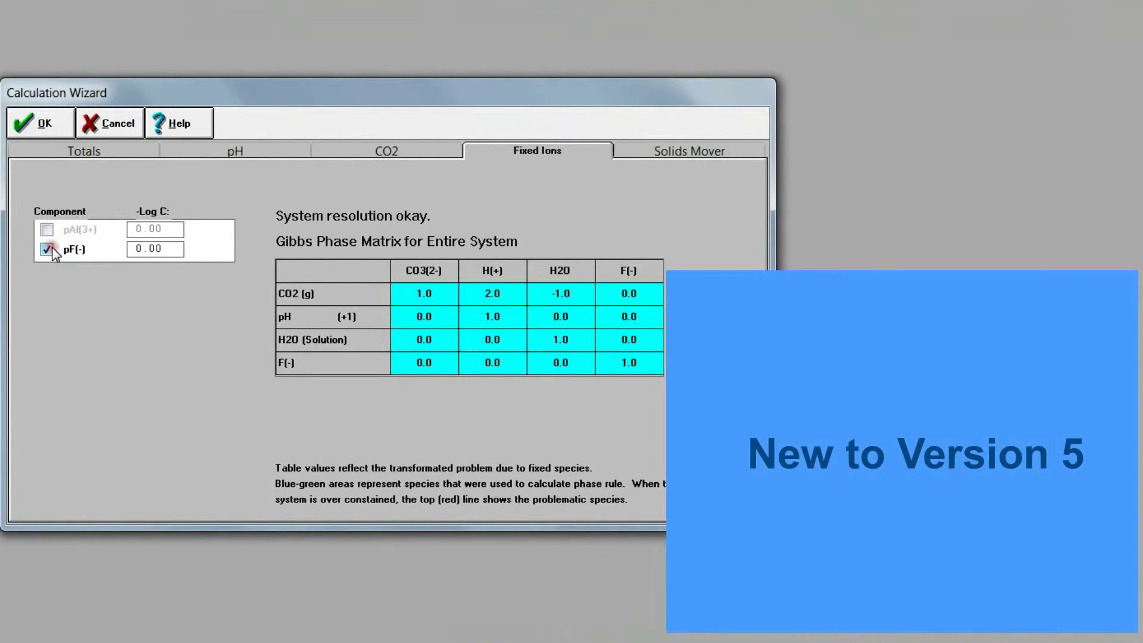
left_click(174, 249)
left_click_drag(176, 249, 115, 255)
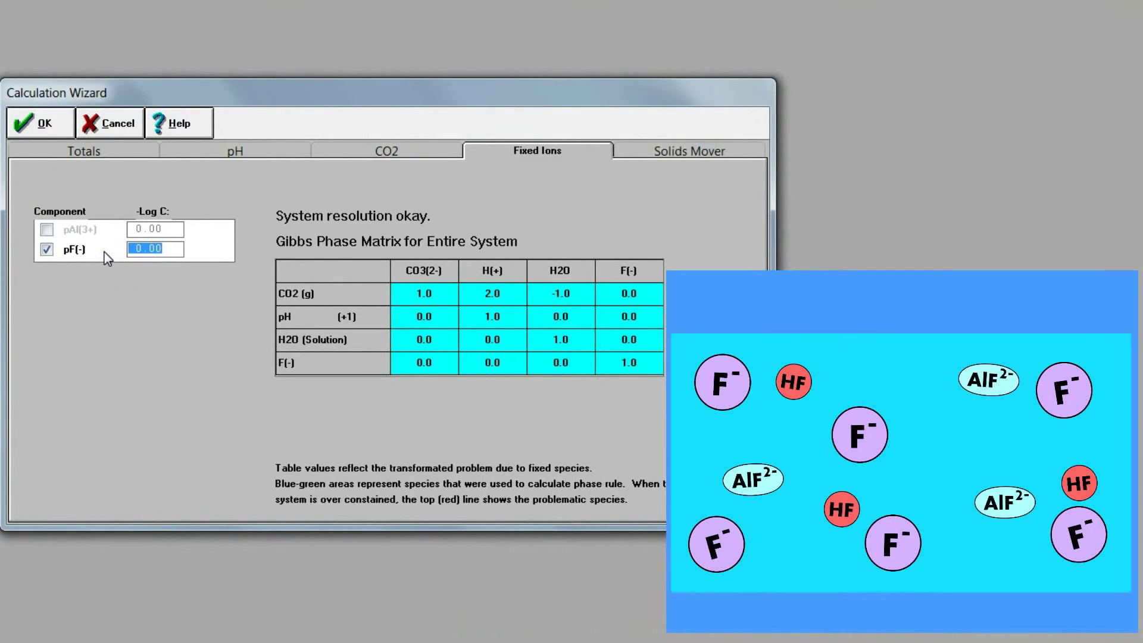
type("4.4")
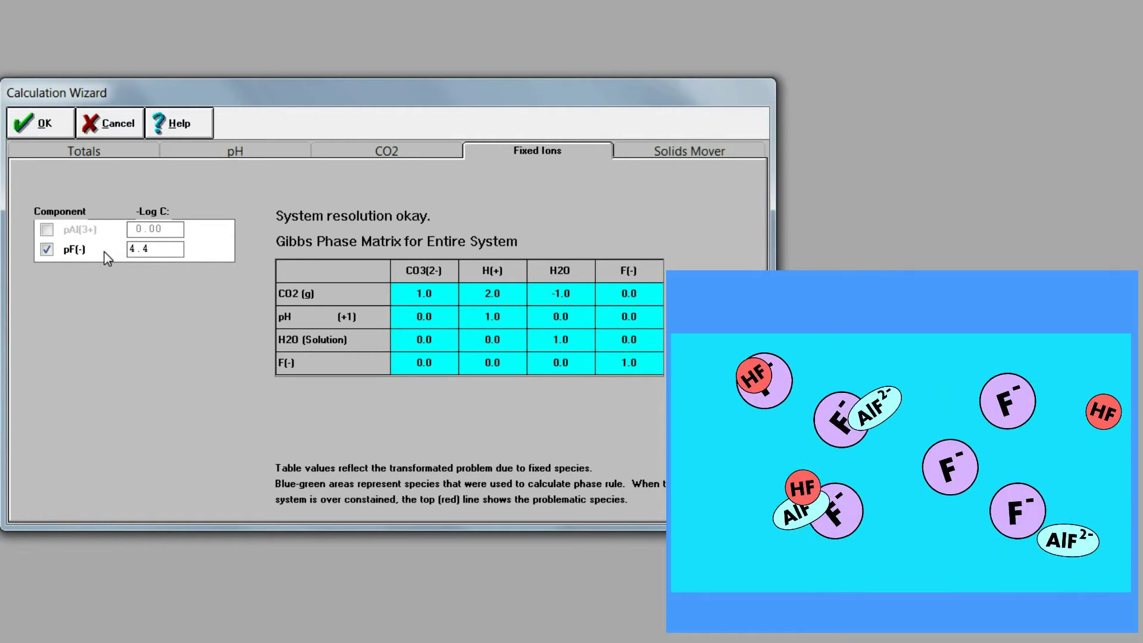
key("Return")
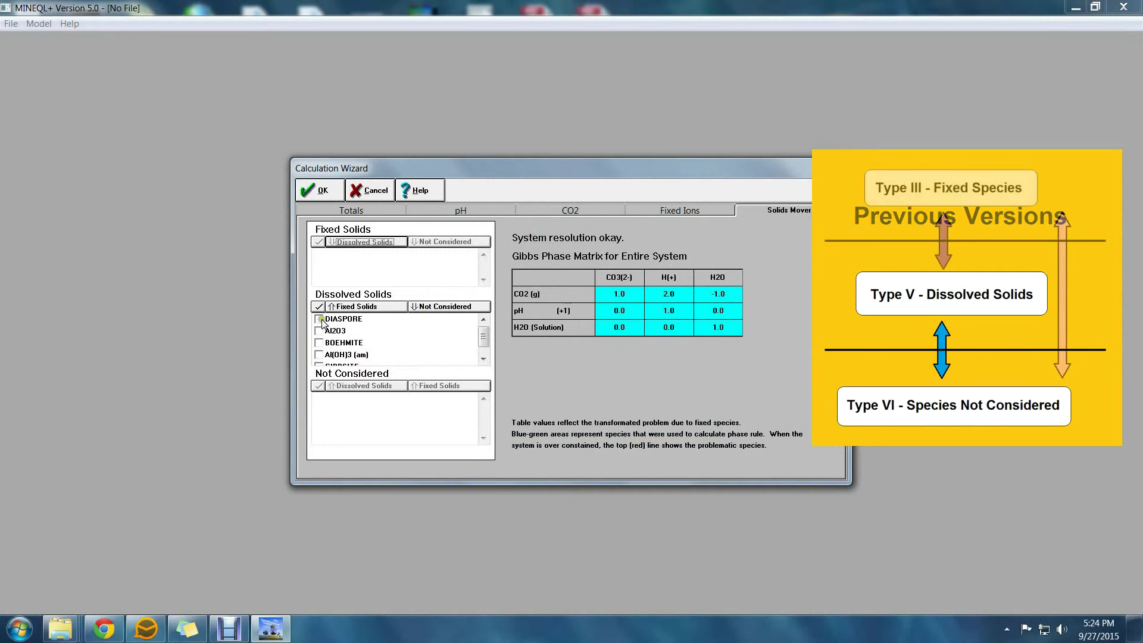
Move DIASPORE and Al2O3 from the dissolved solids to the fixed solids.
left_click(337, 319)
left_click(355, 306)
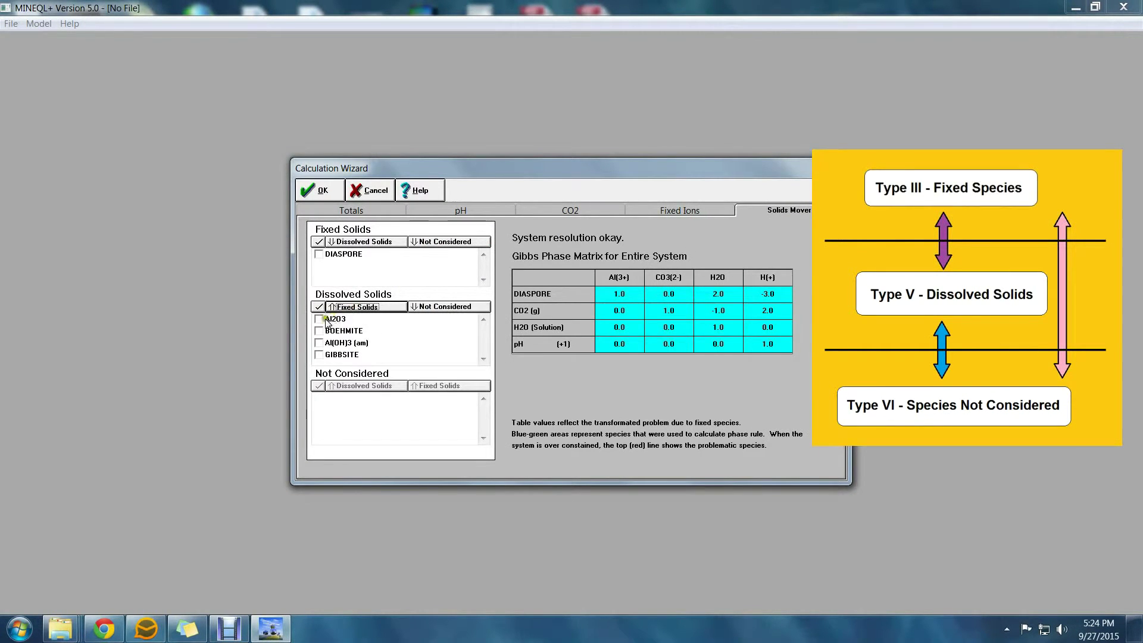
left_click(327, 321)
left_click(356, 306)
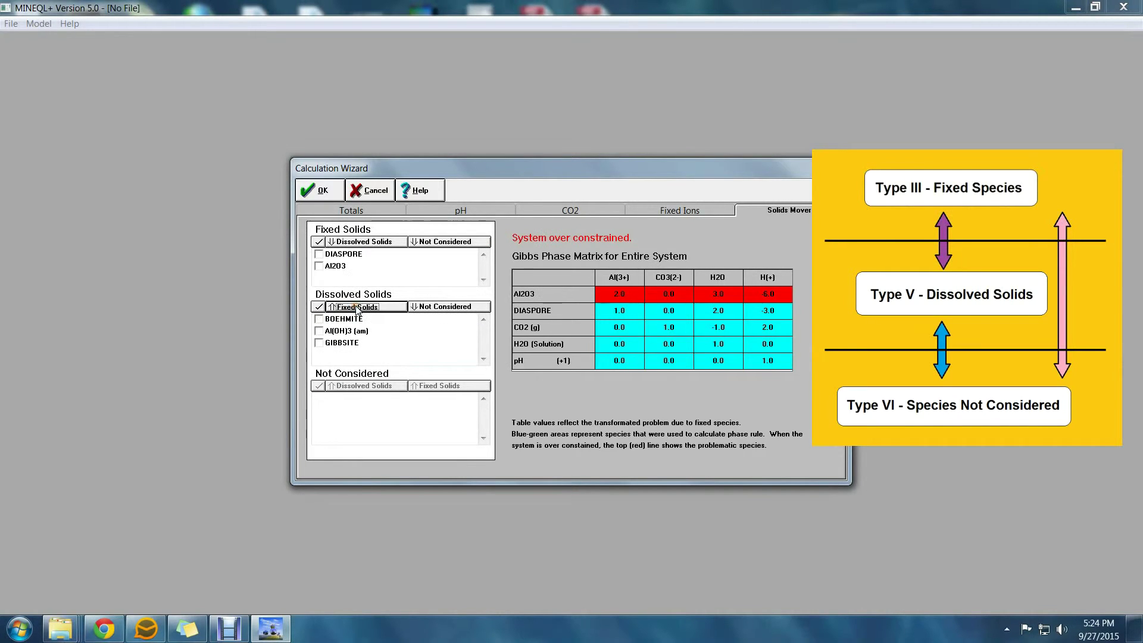
Move Al2O3 from the fixed solids and all the remaining dissolved solids to Not Considered.
left_click(327, 266)
left_click(433, 243)
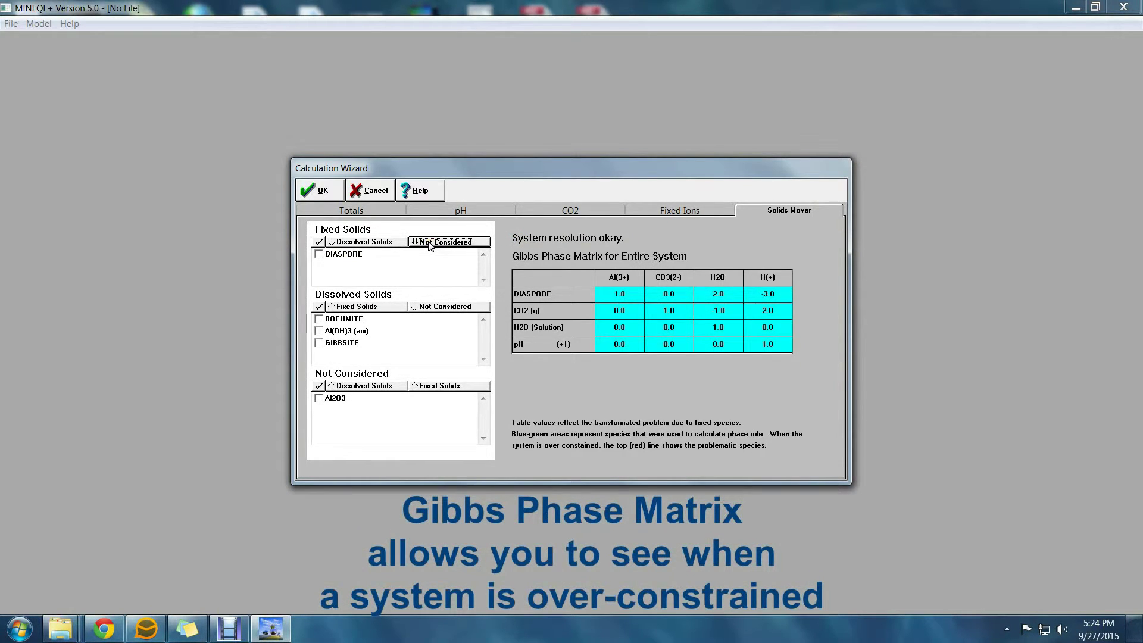
left_click(320, 306)
left_click(431, 306)
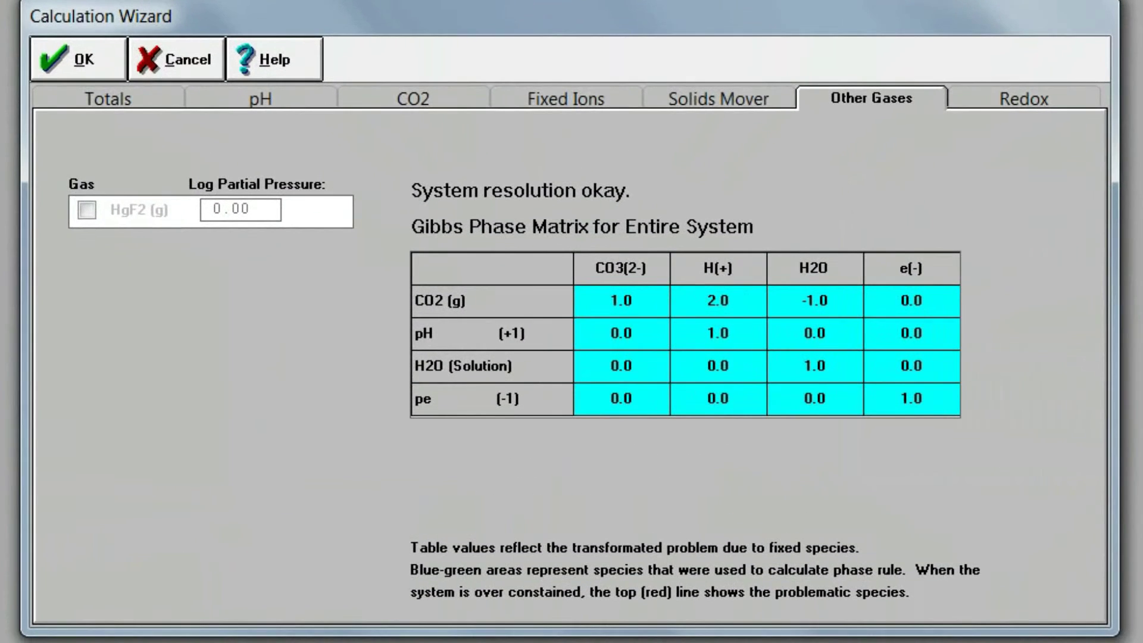
Include HgF2 (g) as a fixed gas with a log partial pressure of -7.2.
left_click(87, 209)
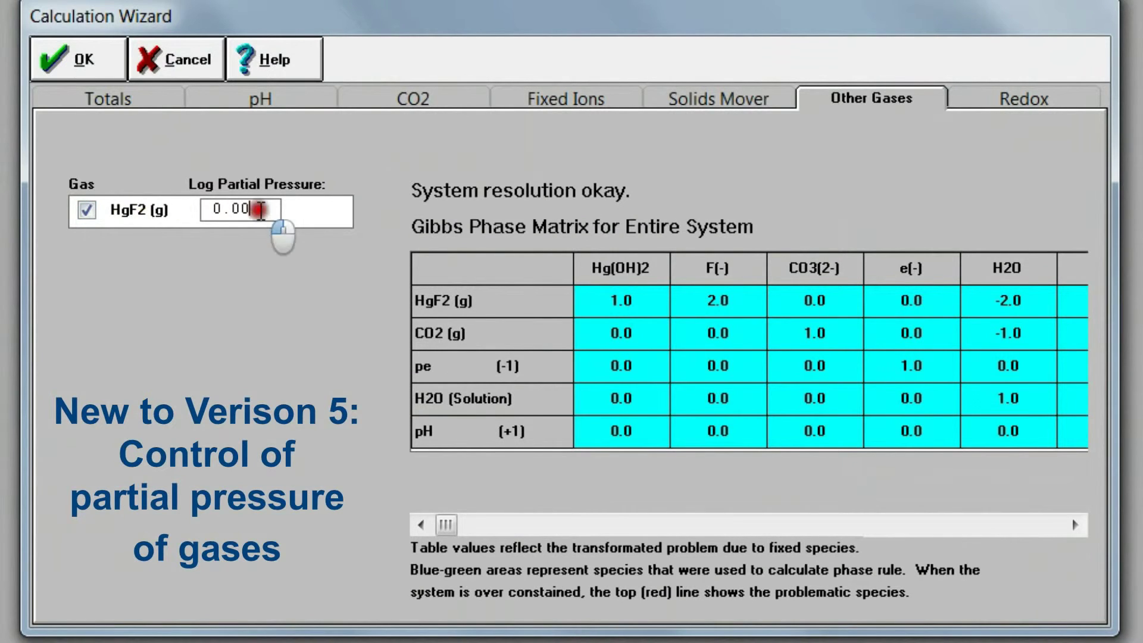
left_click_drag(271, 212, 137, 222)
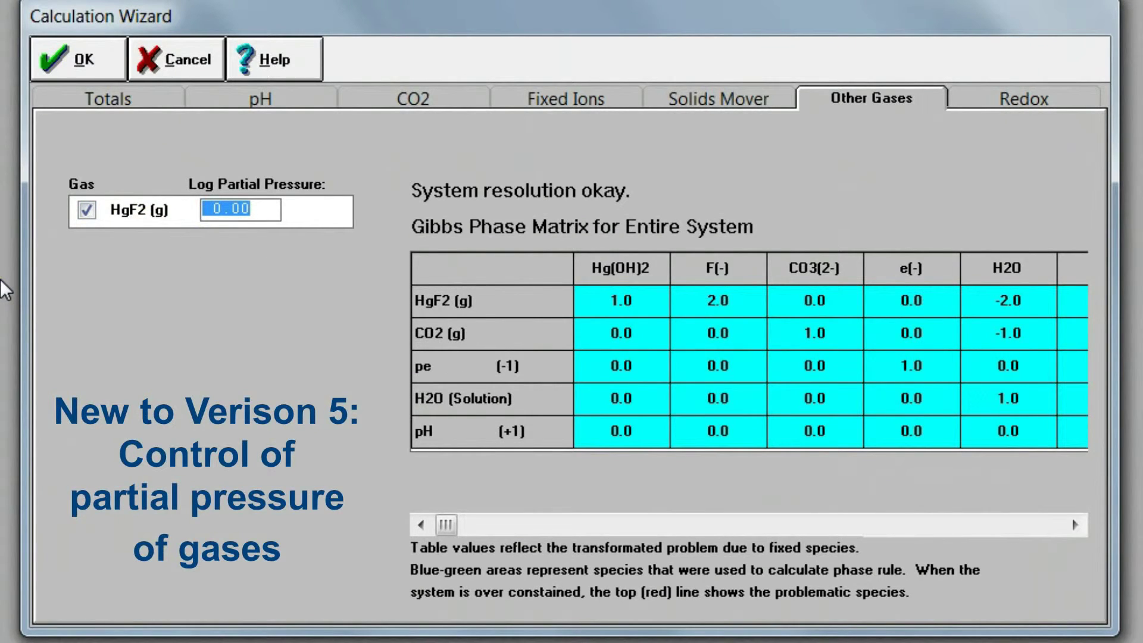
type("-7")
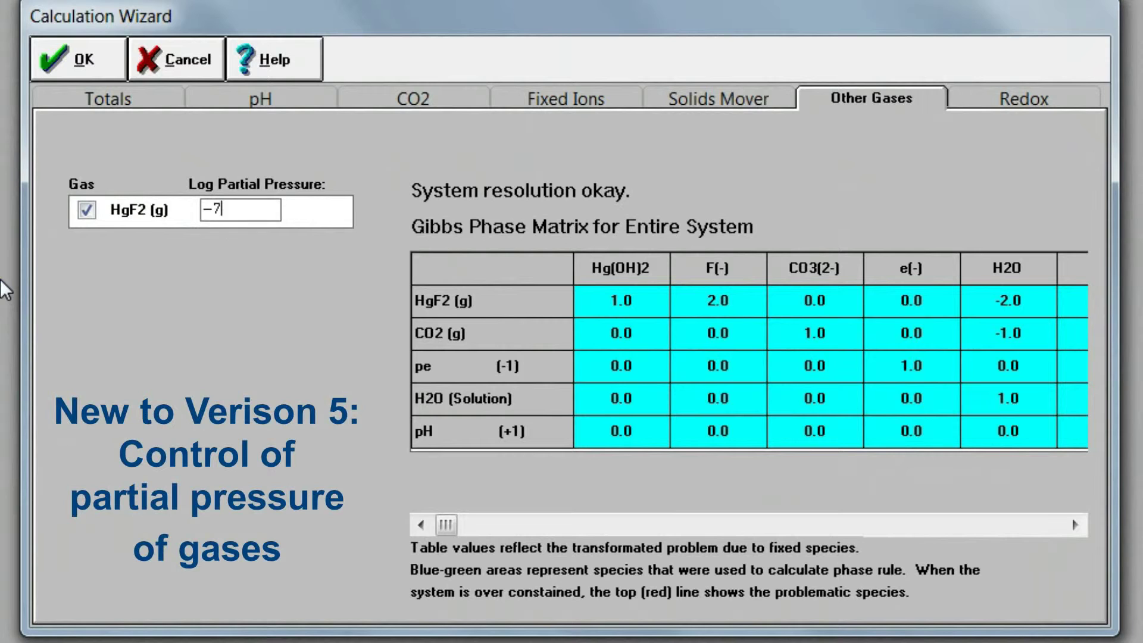
type(".2")
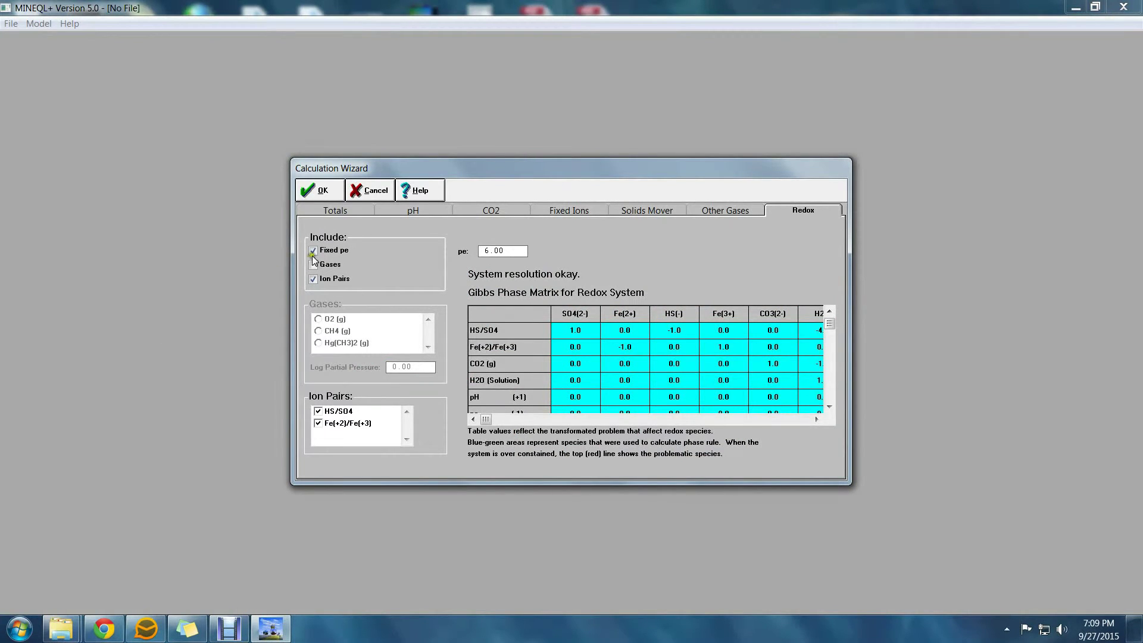
Exclude the fixed pe from the redox system and include it again.
left_click(314, 252)
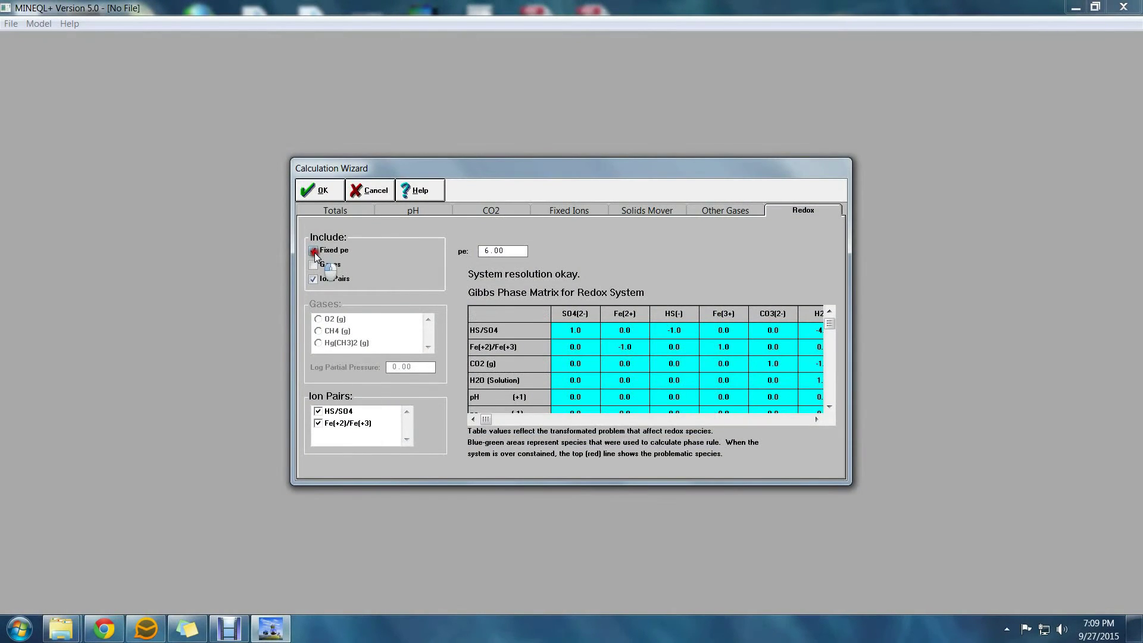
left_click(313, 251)
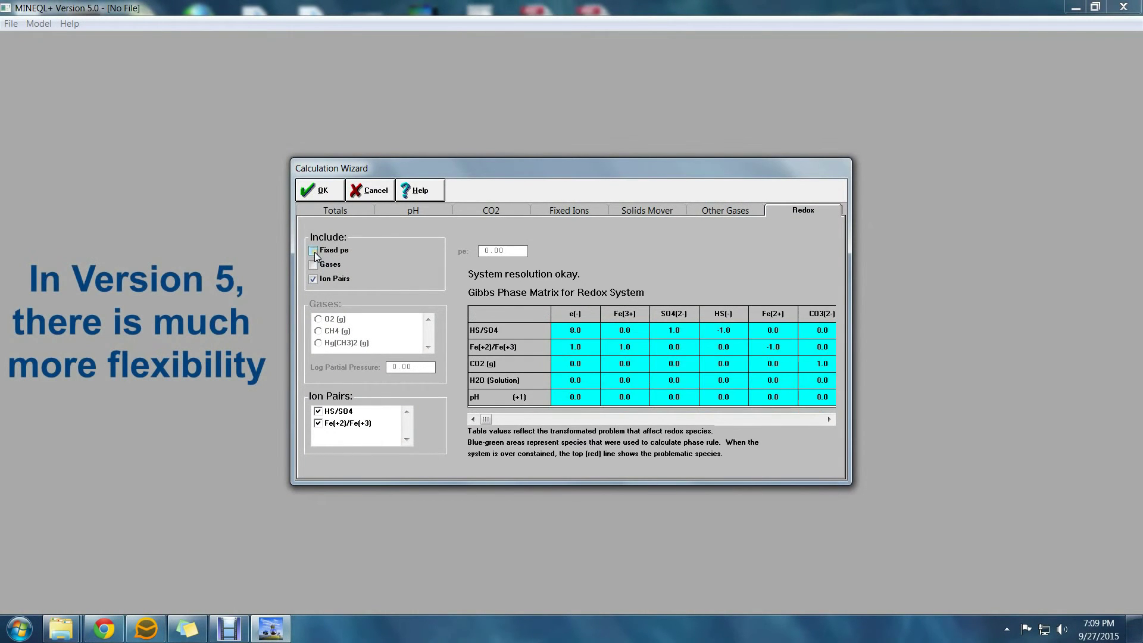
left_click(313, 251)
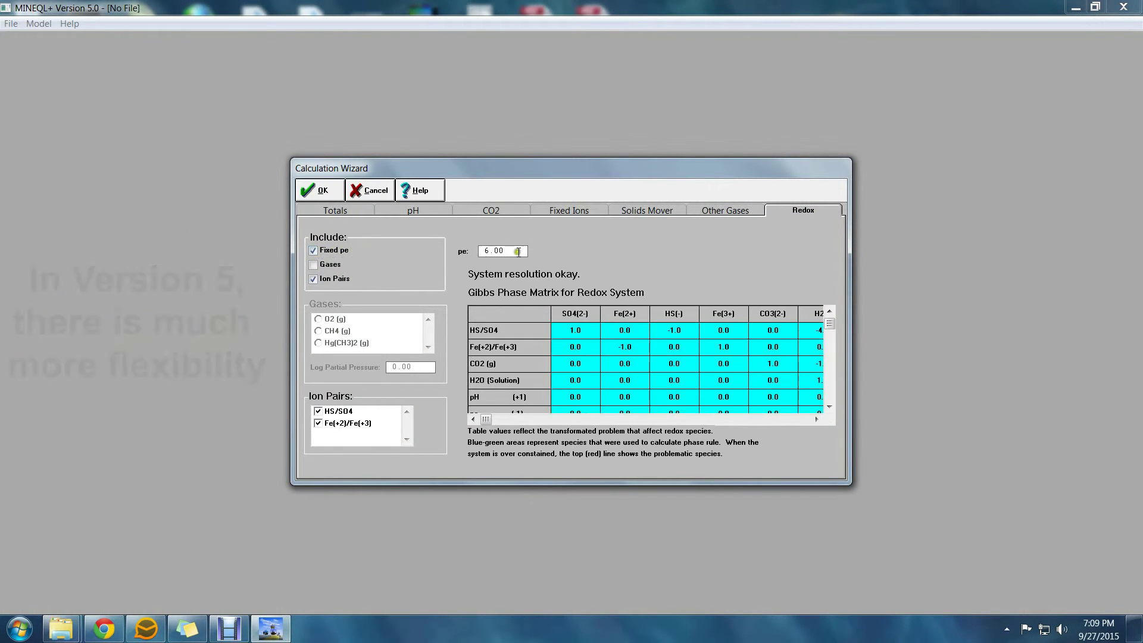
Set the fixed pe of the redox system to 8.00.
left_click(507, 251)
left_click_drag(507, 251, 452, 260)
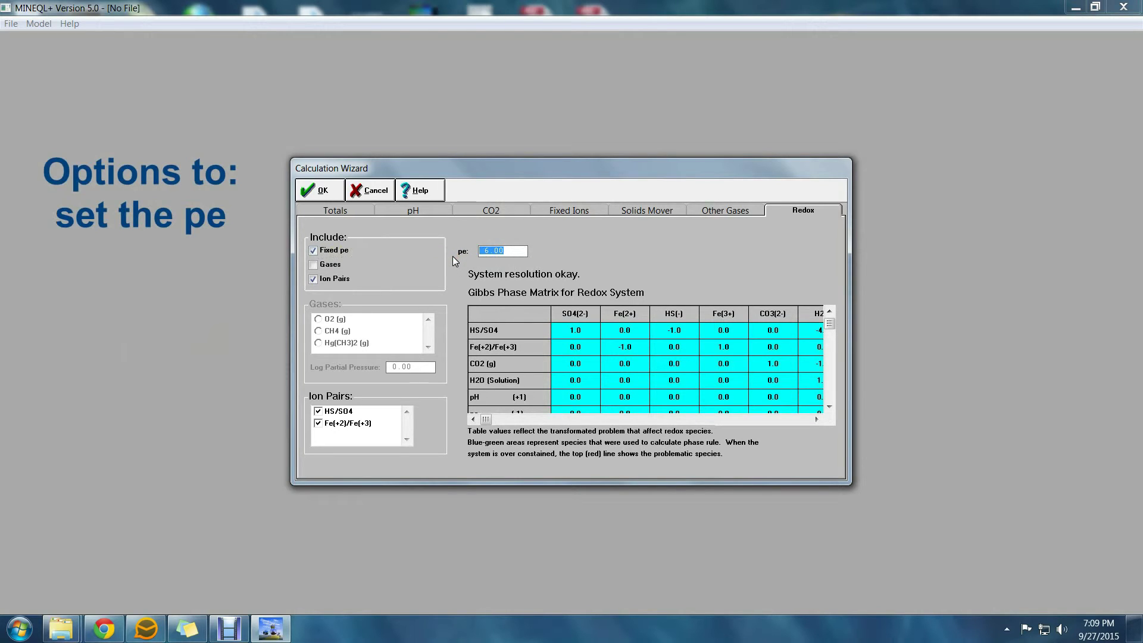
type("8.00")
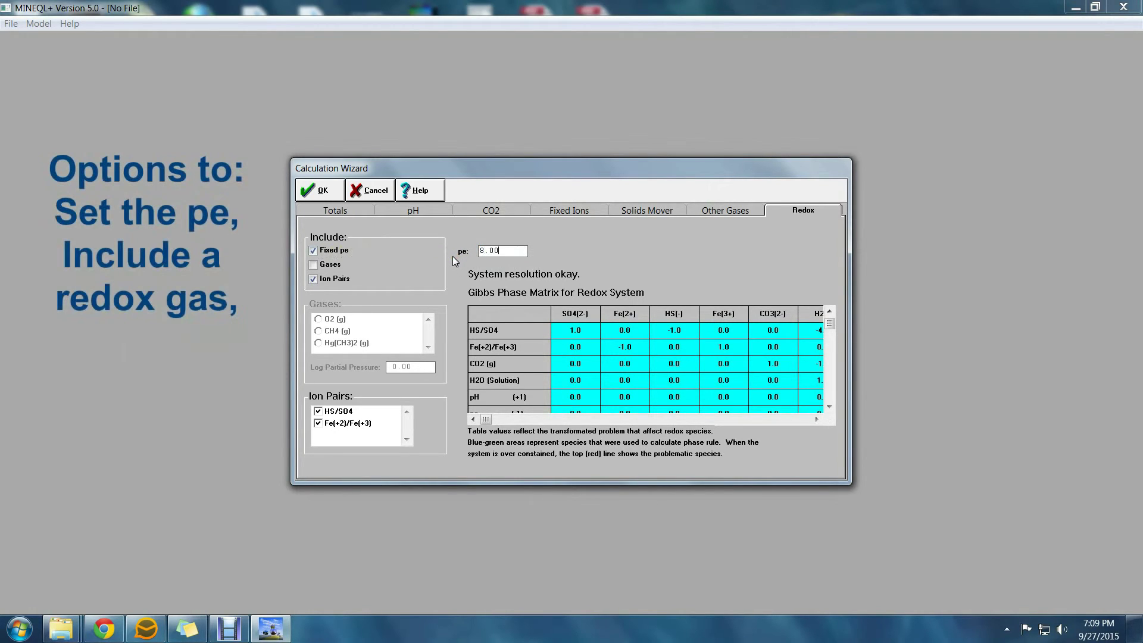
Try O2 (g), CH4 (g) and Hg(CH3)2 (g) in turn as the redox gas, and exclude gases again.
left_click(314, 264)
left_click(319, 320)
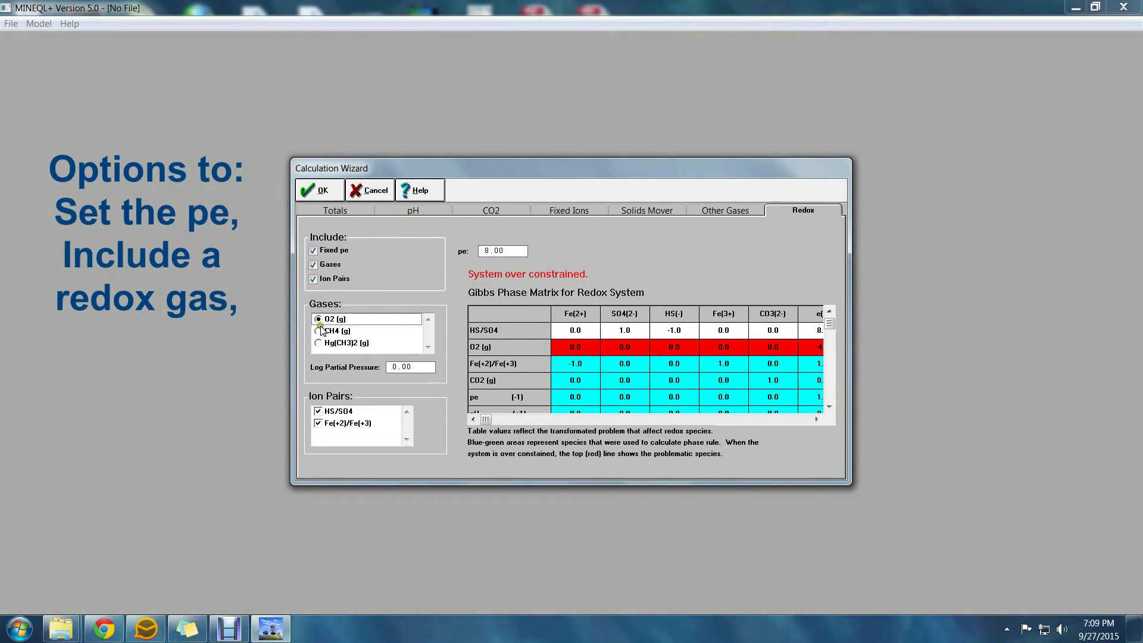
left_click(320, 331)
left_click(319, 343)
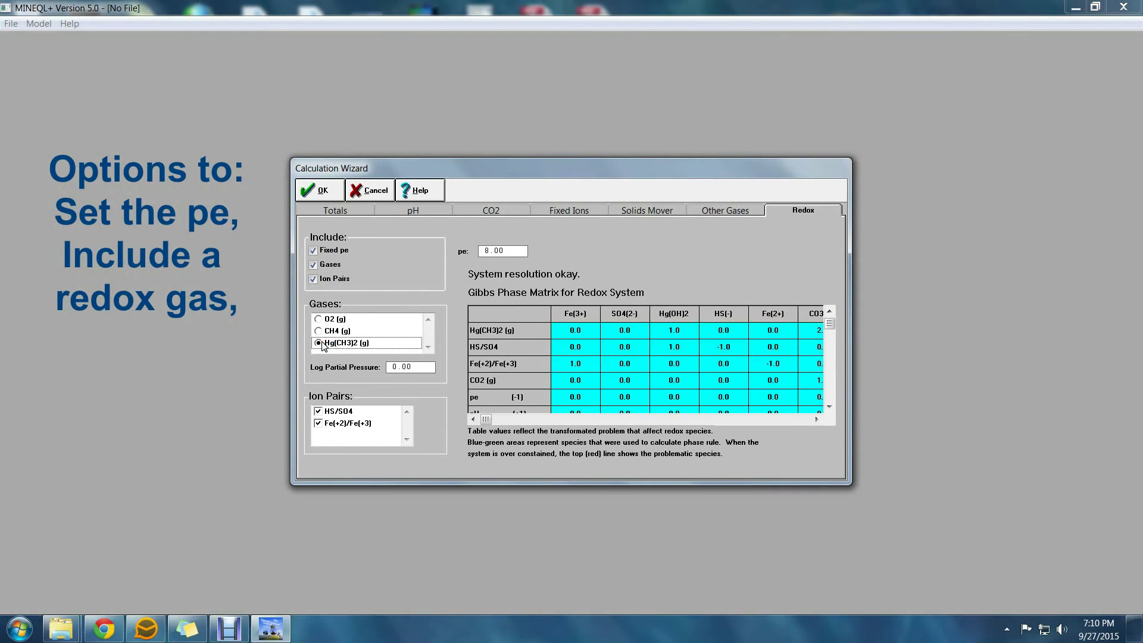
left_click(314, 265)
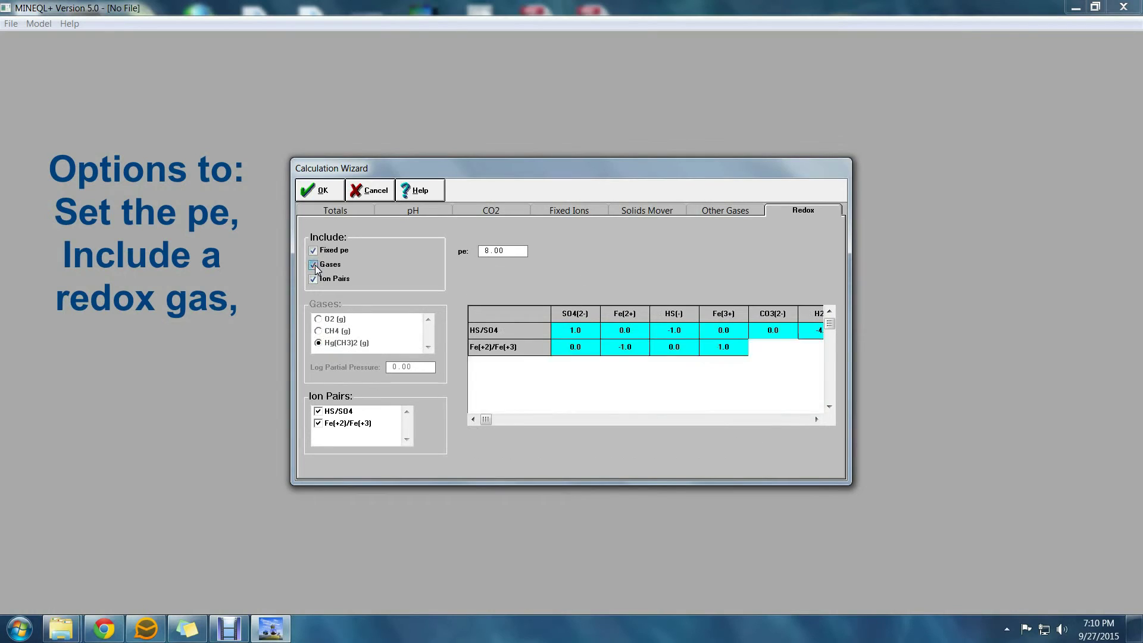
Exclude the HS/SO4 and Fe(+2)/Fe(+3) ion pairs from the redox system and include both again.
left_click(319, 411)
left_click(319, 423)
left_click(318, 411)
left_click(319, 423)
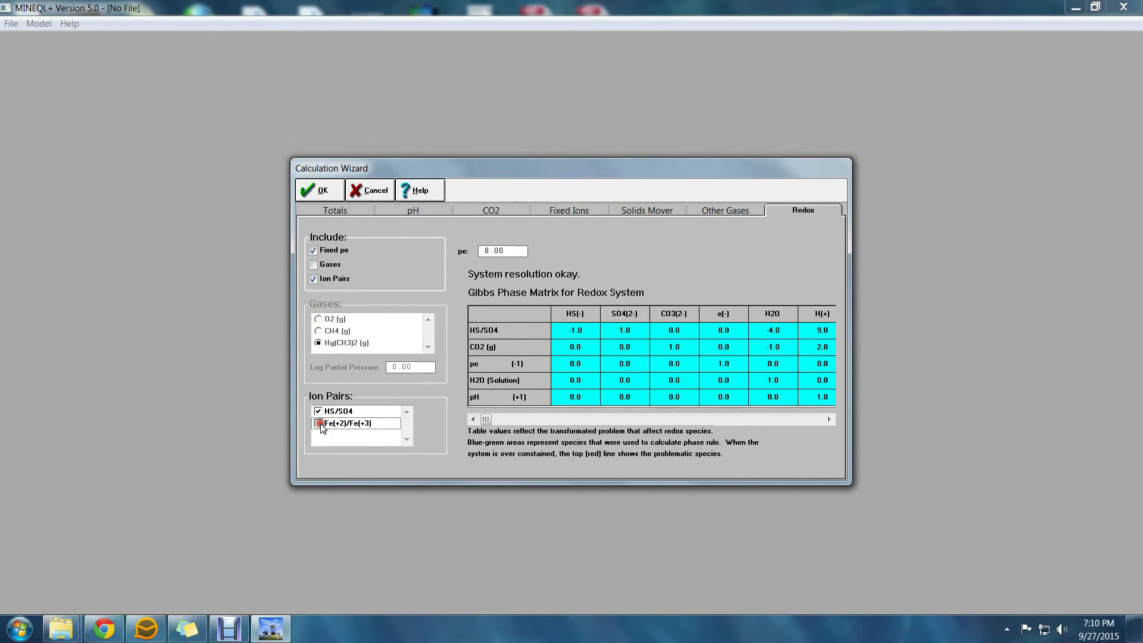